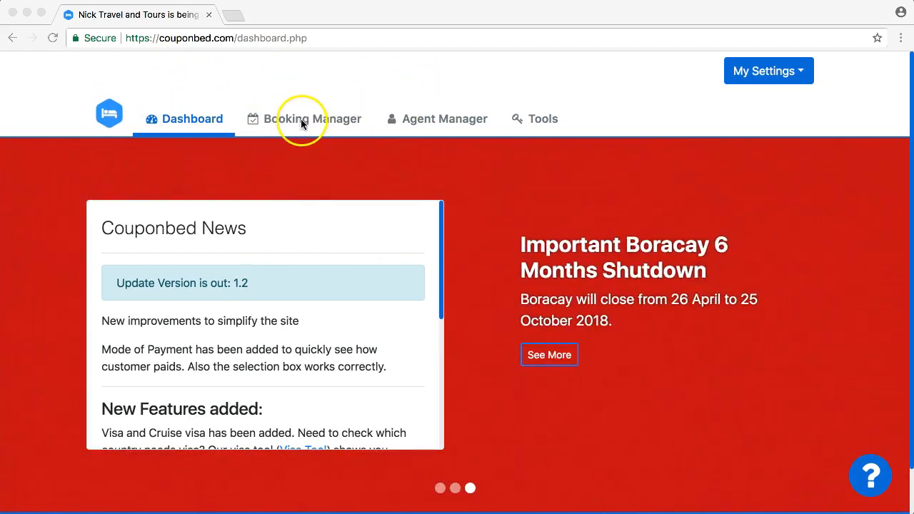
- Go to Booking Manager and open the blank Add Booking Details form
{"action": "left_click", "coordinate": [301, 120]}
{"action": "left_click", "coordinate": [305, 123]}
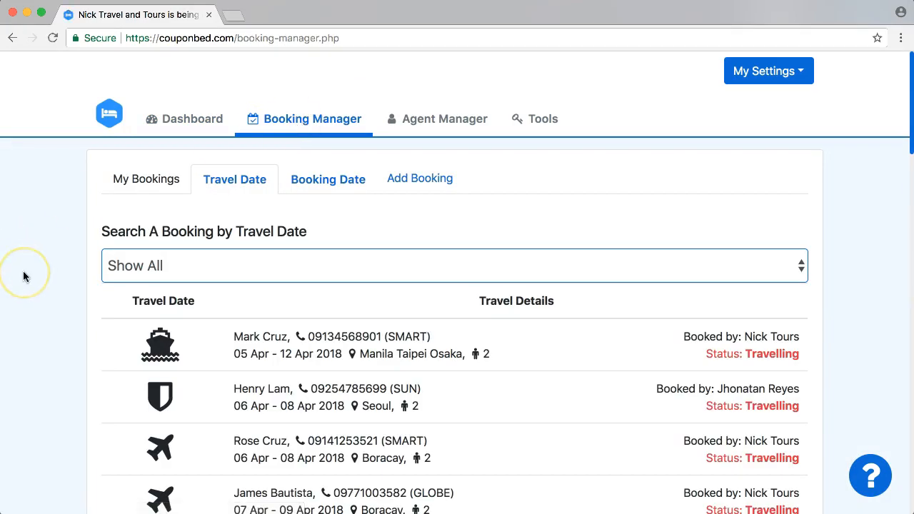
{"action": "scroll", "coordinate": [24, 276], "scroll_direction": "down", "scroll_amount": 5}
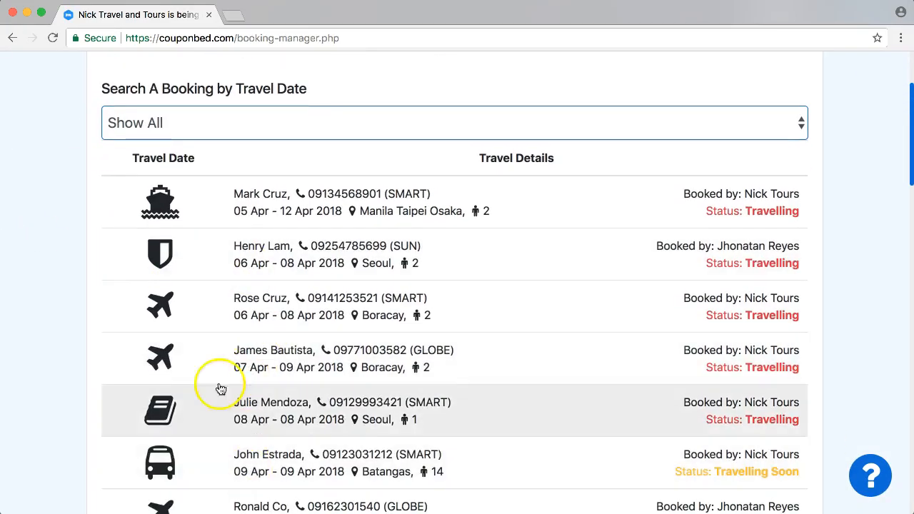
{"action": "scroll", "coordinate": [57, 289], "scroll_direction": "up", "scroll_amount": 2}
{"action": "scroll", "coordinate": [59, 294], "scroll_direction": "up", "scroll_amount": 1}
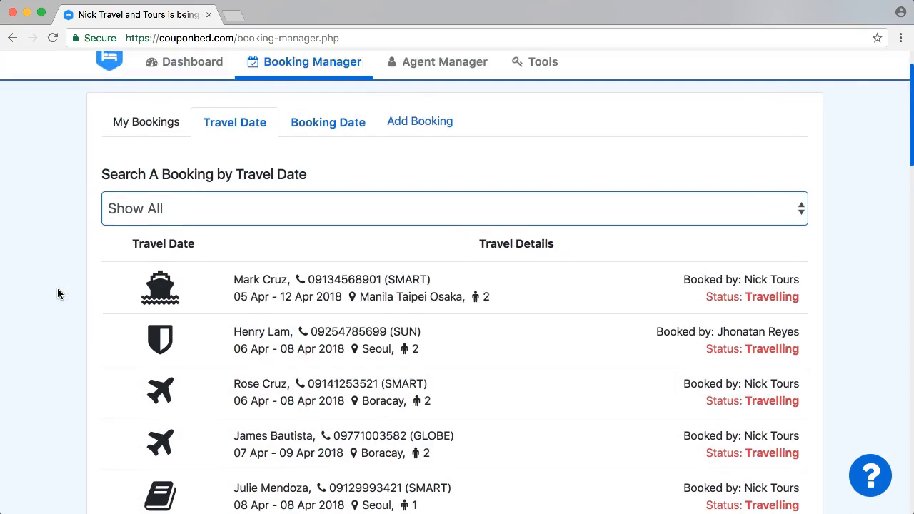
{"action": "scroll", "coordinate": [57, 289], "scroll_direction": "up", "scroll_amount": 2}
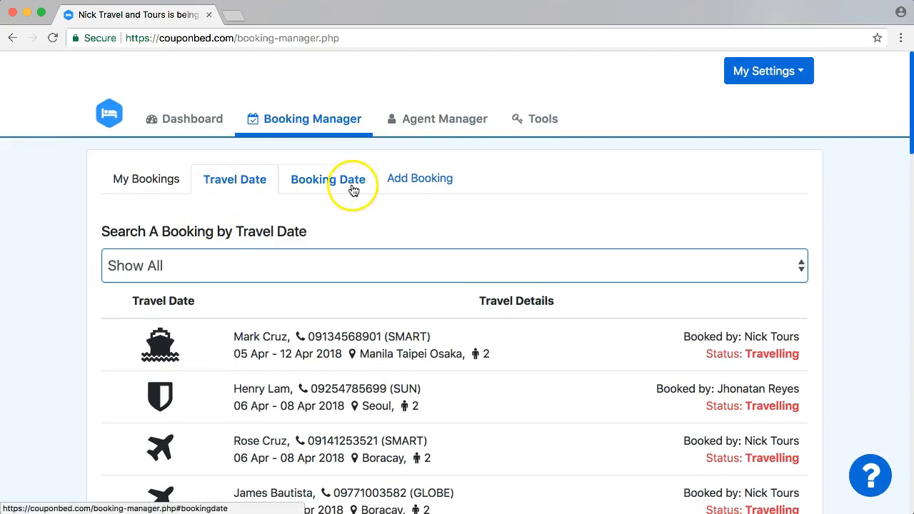
{"action": "left_click", "coordinate": [424, 183]}
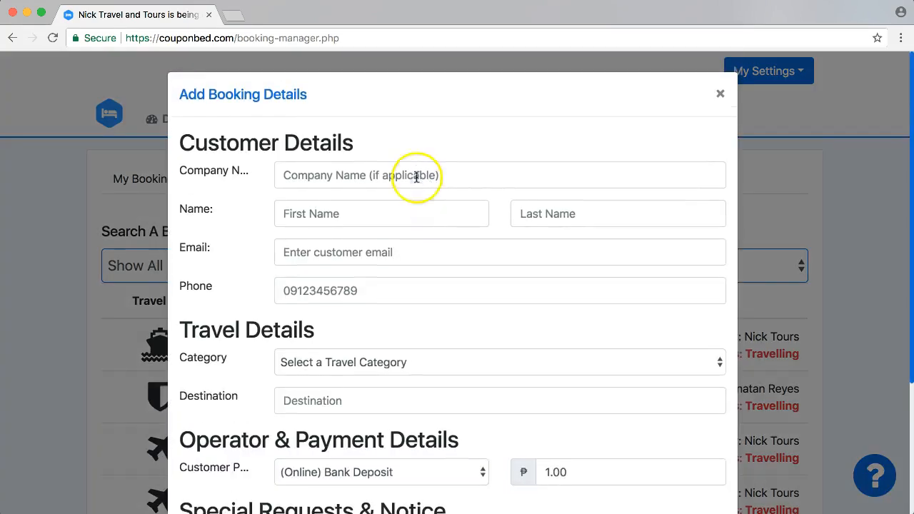
- Enter company Sharp Inc. and the customer's first and last name
{"action": "scroll", "coordinate": [407, 125], "scroll_direction": "down", "scroll_amount": 5}
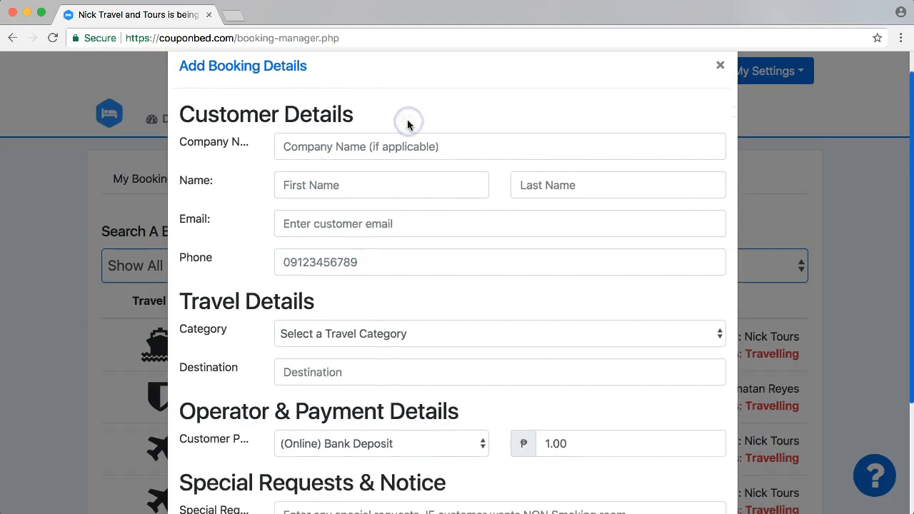
{"action": "scroll", "coordinate": [407, 125], "scroll_direction": "up", "scroll_amount": 5}
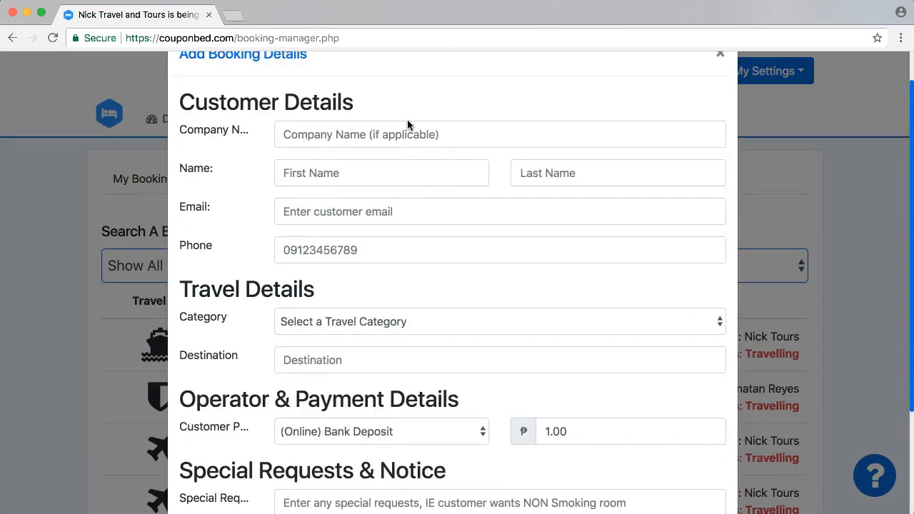
{"action": "left_click", "coordinate": [394, 178]}
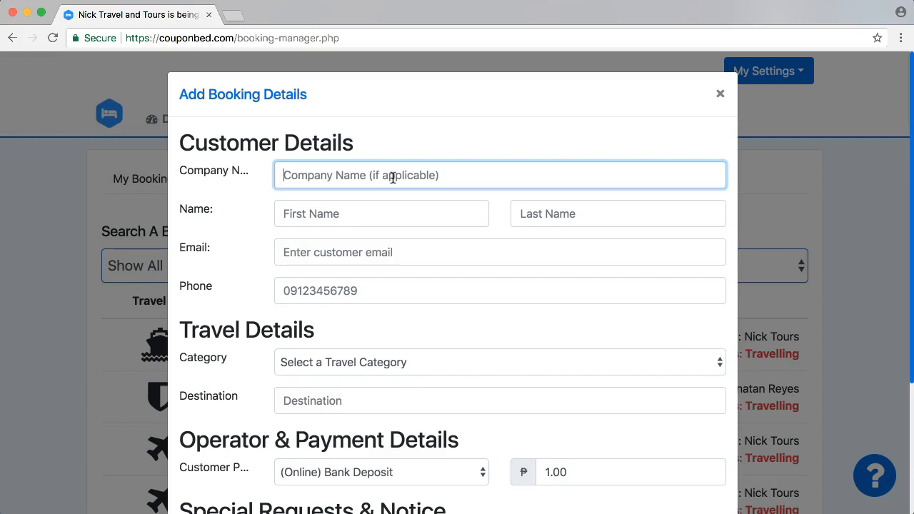
{"action": "type", "text": "Sharp Inc."}
{"action": "left_click", "coordinate": [369, 215]}
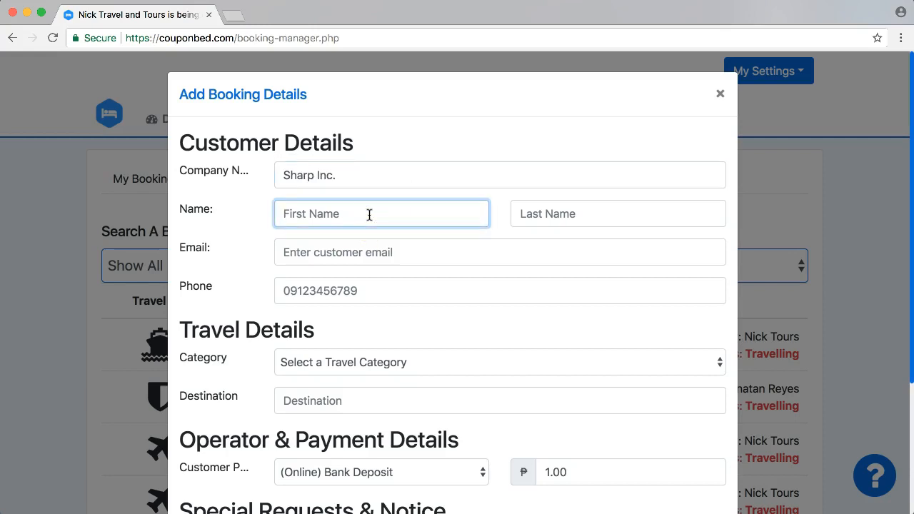
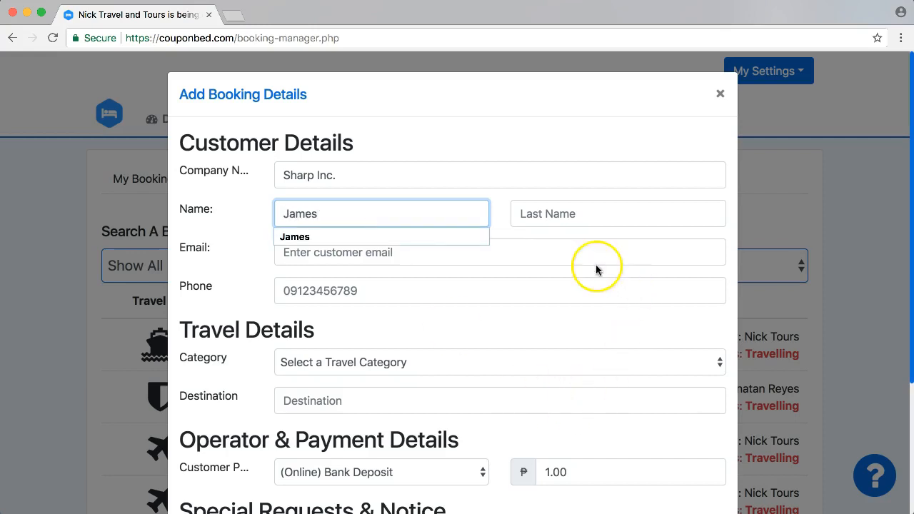
{"action": "left_click", "coordinate": [556, 213]}
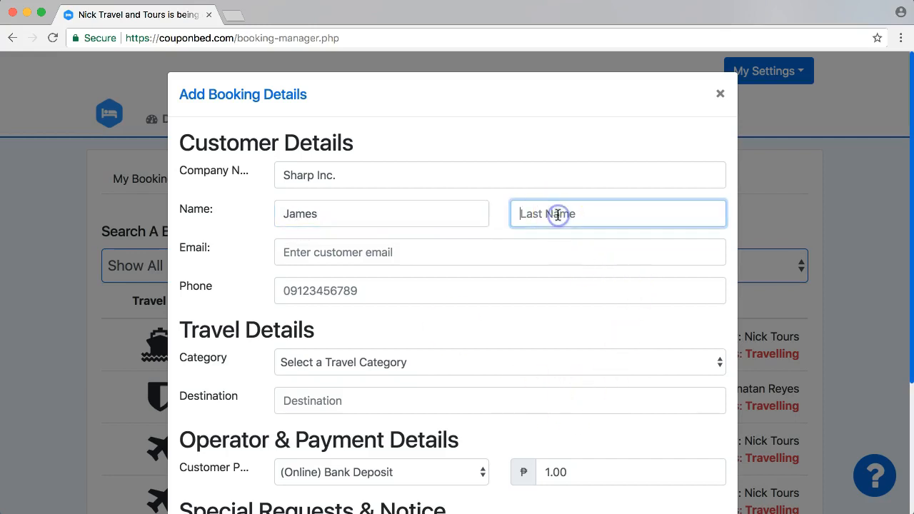
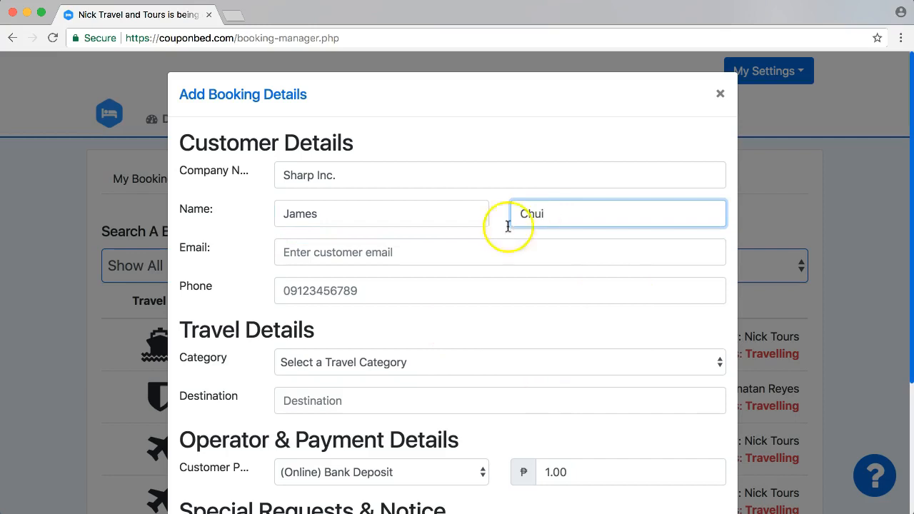
- Fill in the customer's e-mail from the autofill suggestion, then the phone number
{"action": "left_click", "coordinate": [414, 259]}
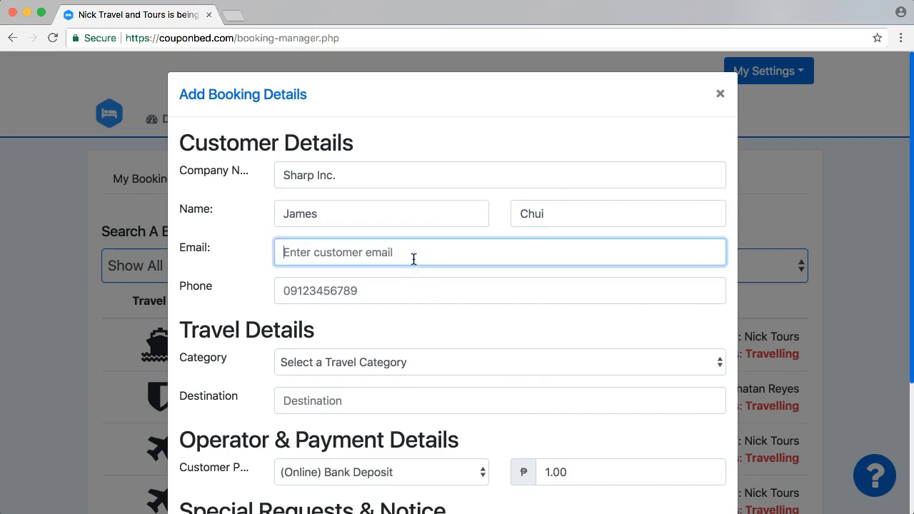
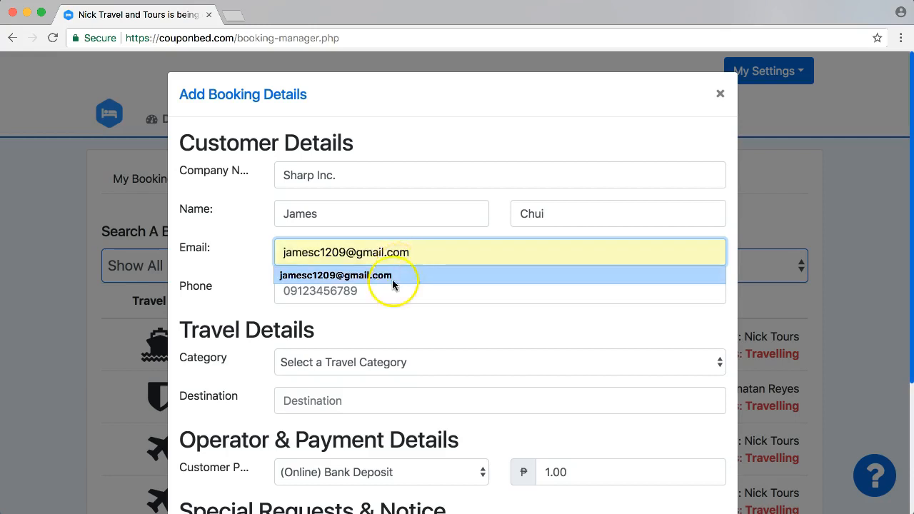
{"action": "left_click", "coordinate": [374, 275]}
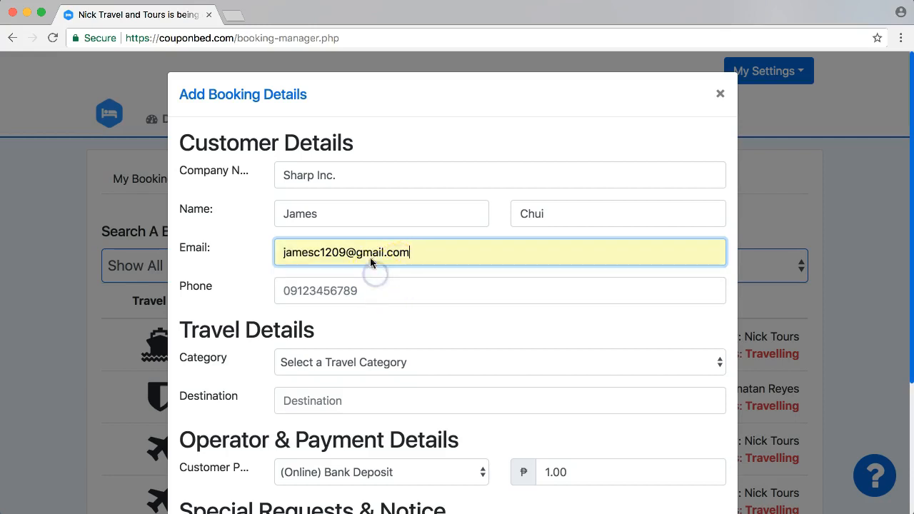
{"action": "left_click", "coordinate": [384, 290]}
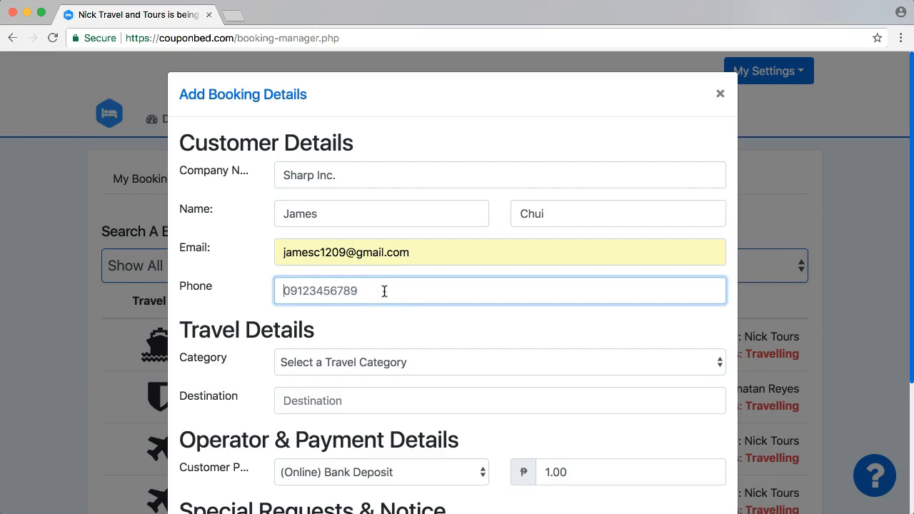
{"action": "left_click", "coordinate": [384, 291]}
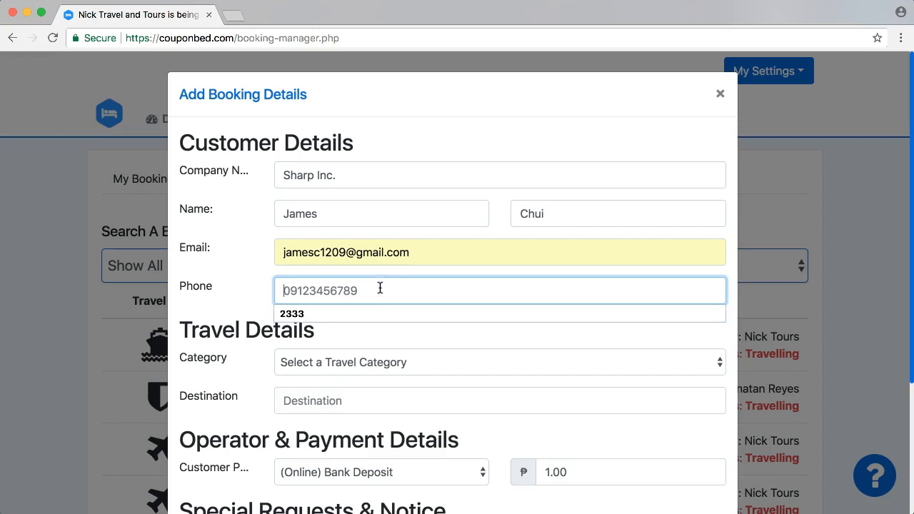
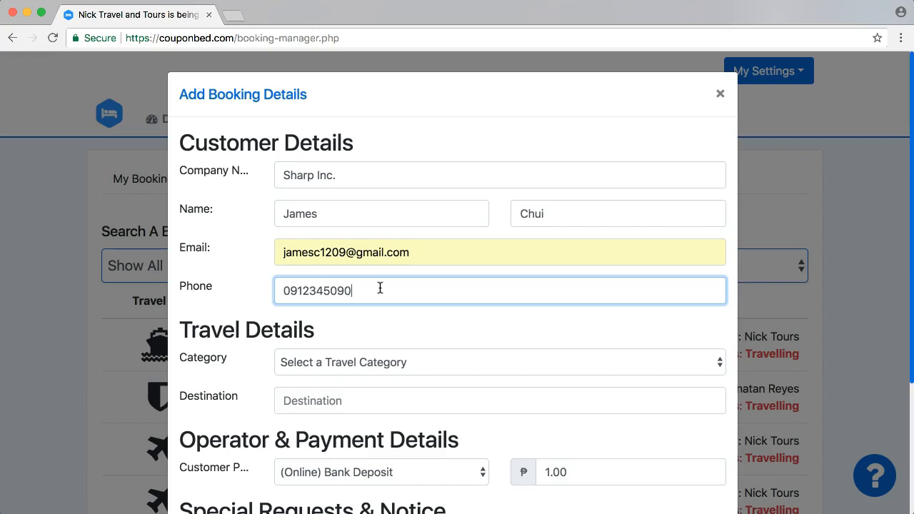
- Set the booking's travel category to Documentation Only
{"action": "left_click", "coordinate": [372, 348]}
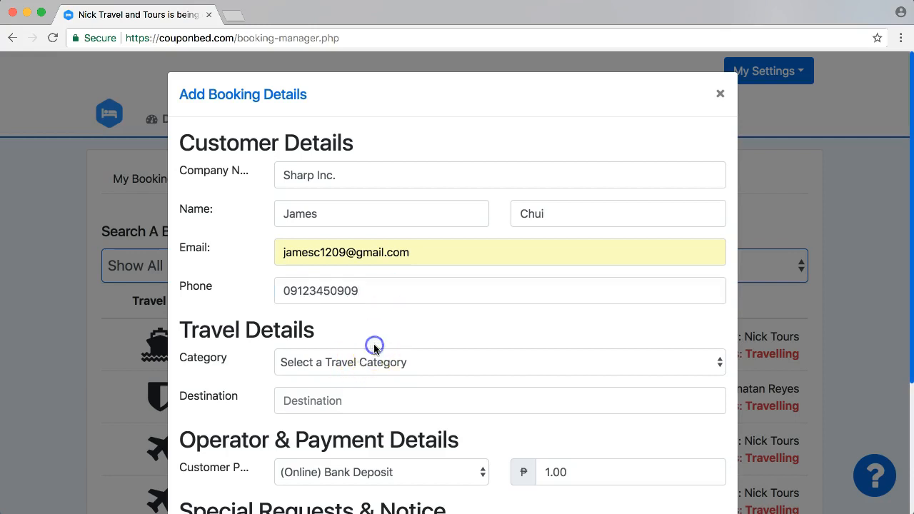
{"action": "scroll", "coordinate": [373, 345], "scroll_direction": "down", "scroll_amount": 2}
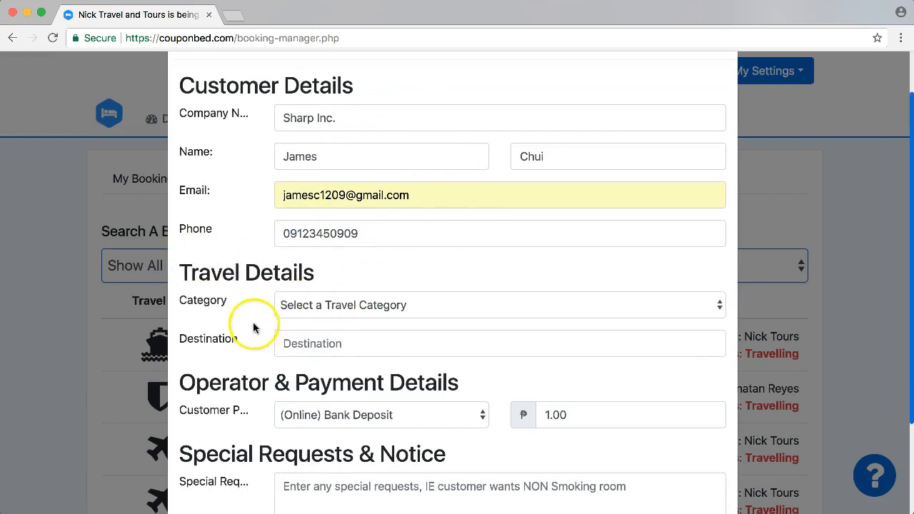
{"action": "left_click", "coordinate": [397, 306]}
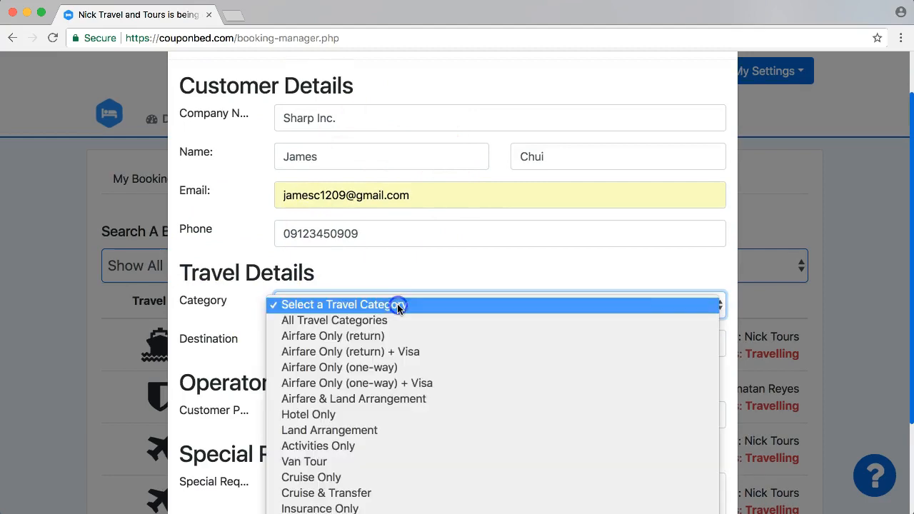
{"action": "left_click", "coordinate": [384, 352]}
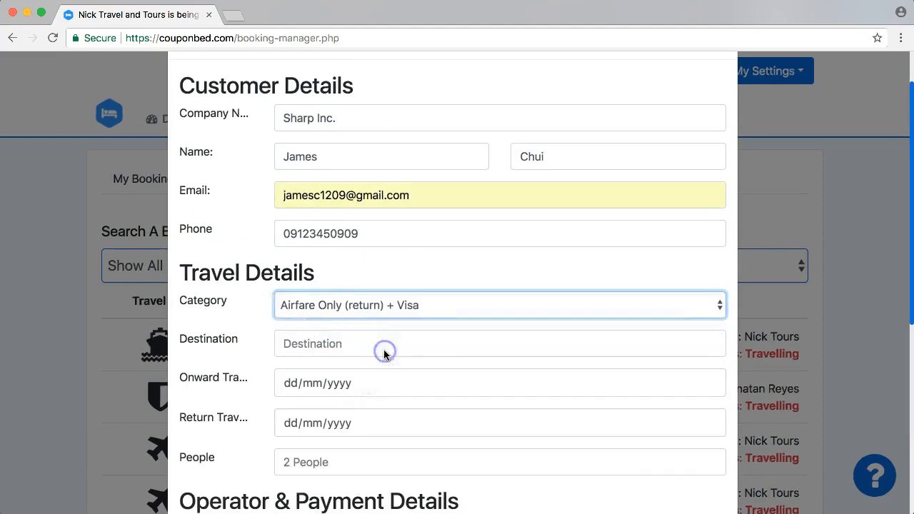
{"action": "left_click", "coordinate": [396, 307]}
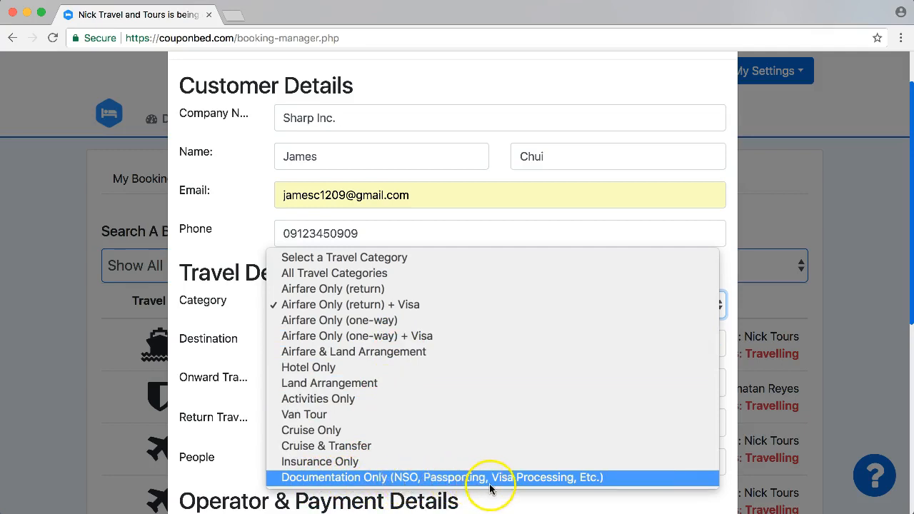
{"action": "left_click", "coordinate": [513, 484]}
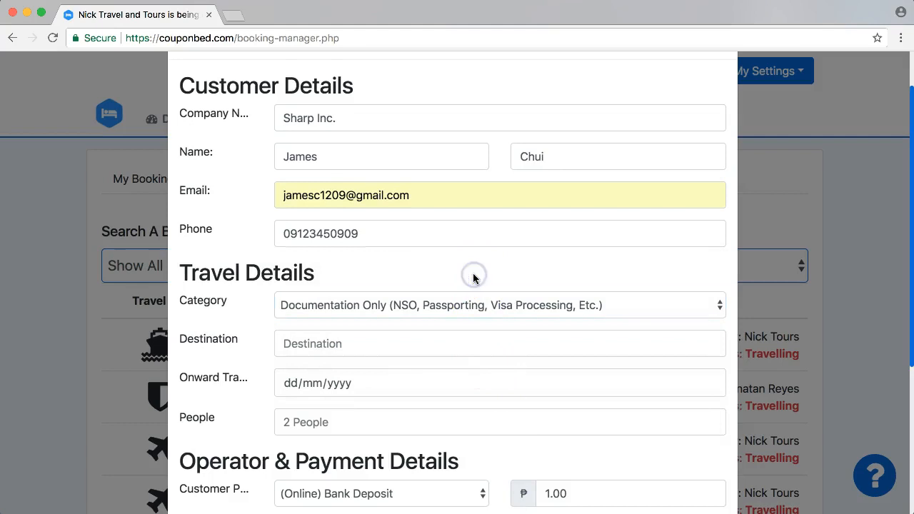
{"action": "scroll", "coordinate": [473, 276], "scroll_direction": "down", "scroll_amount": 4}
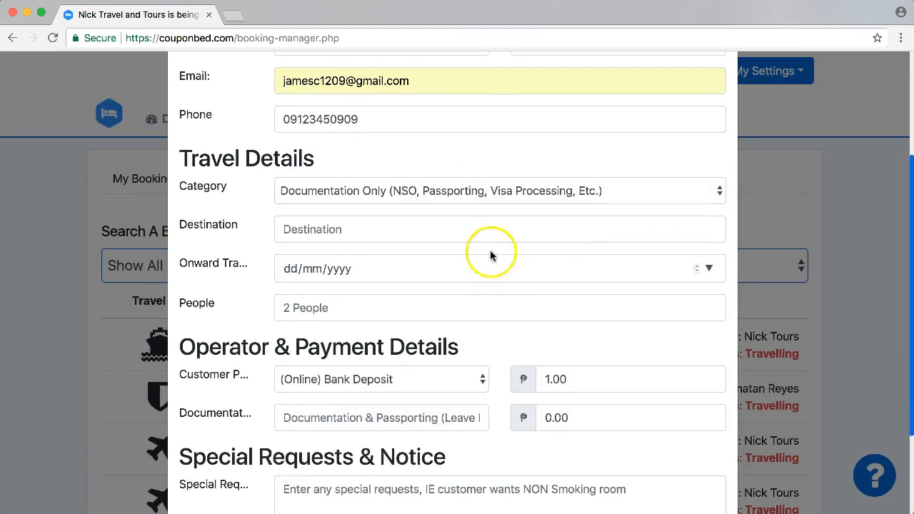
- Set destination Japan, onward travel date 17 April 2018, and 4 people
{"action": "left_click", "coordinate": [423, 226]}
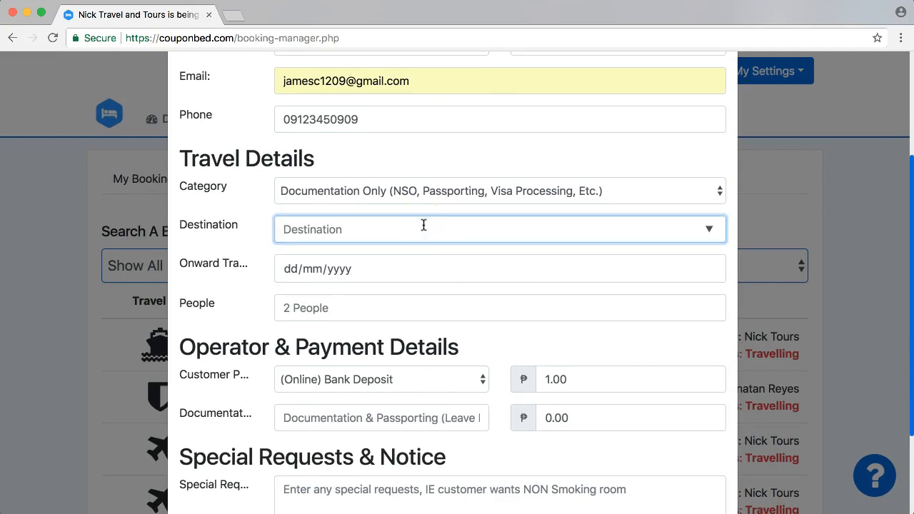
{"action": "type", "text": "Japan"}
{"action": "left_click", "coordinate": [418, 265]}
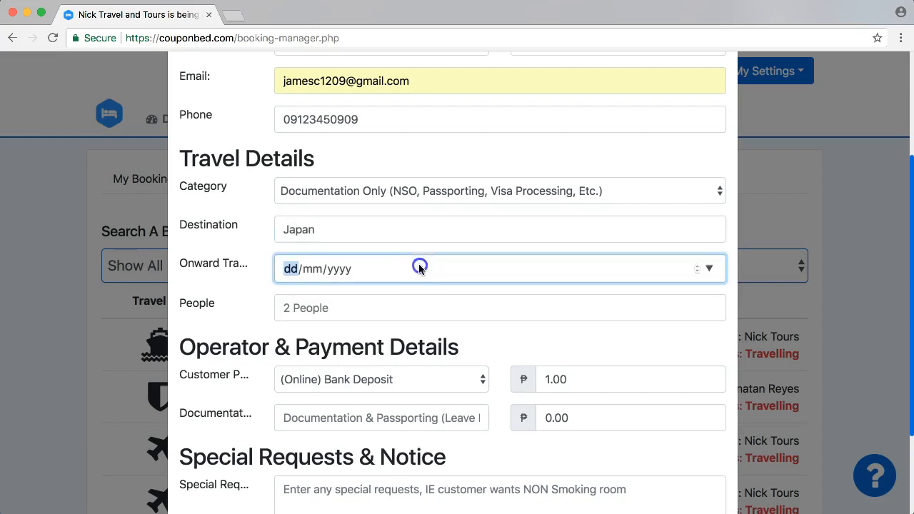
{"action": "left_click", "coordinate": [712, 266]}
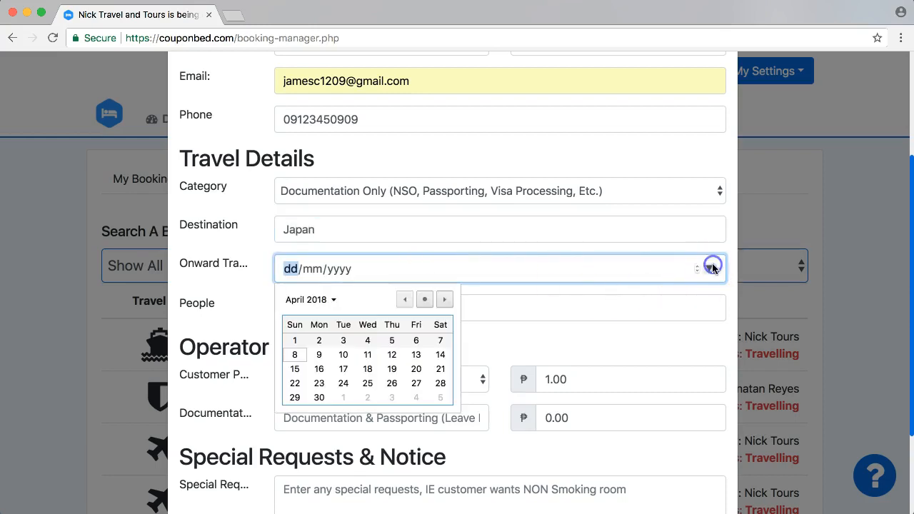
{"action": "left_click", "coordinate": [345, 368]}
{"action": "left_click", "coordinate": [316, 306]}
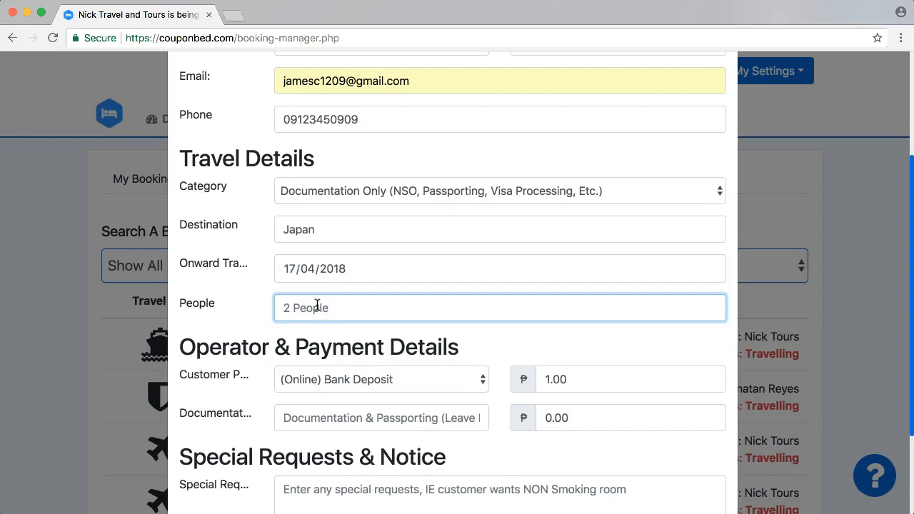
{"action": "type", "text": "4"}
{"action": "left_click", "coordinate": [530, 357]}
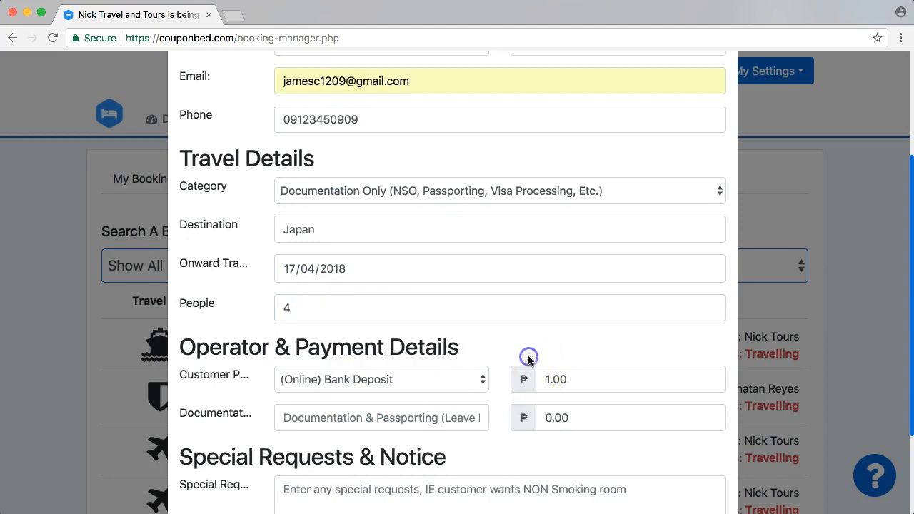
{"action": "scroll", "coordinate": [528, 360], "scroll_direction": "down", "scroll_amount": 2}
{"action": "scroll", "coordinate": [528, 361], "scroll_direction": "down", "scroll_amount": 1}
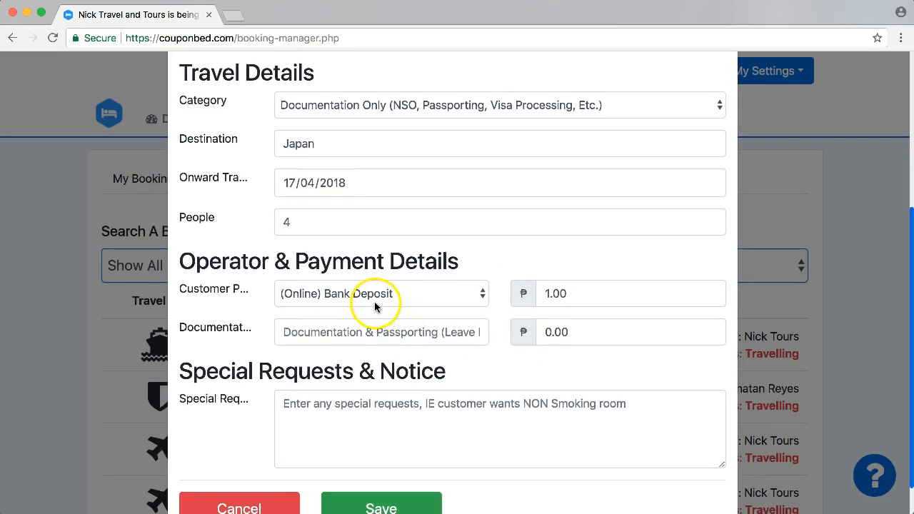
- Keep (Online) Bank Deposit and change the customer paid amount from 1.00 to 4400
{"action": "double_click", "coordinate": [572, 294]}
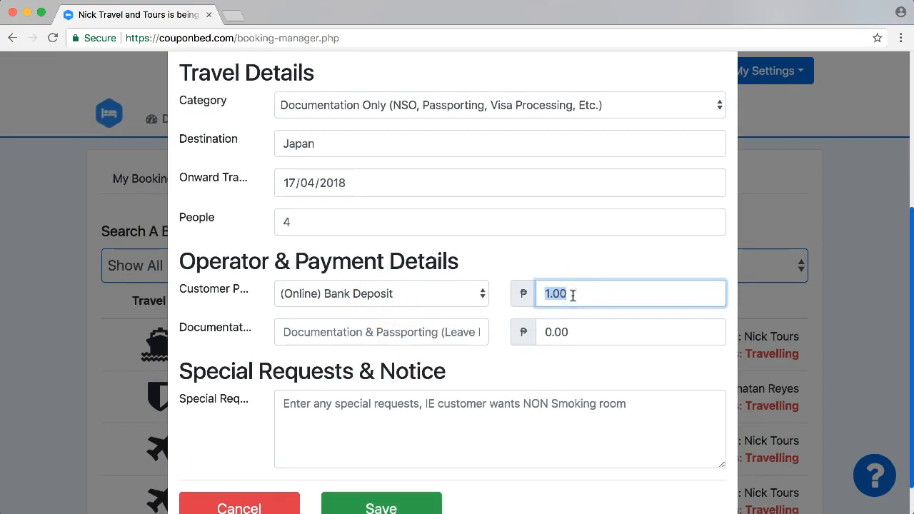
{"action": "left_click", "coordinate": [432, 292]}
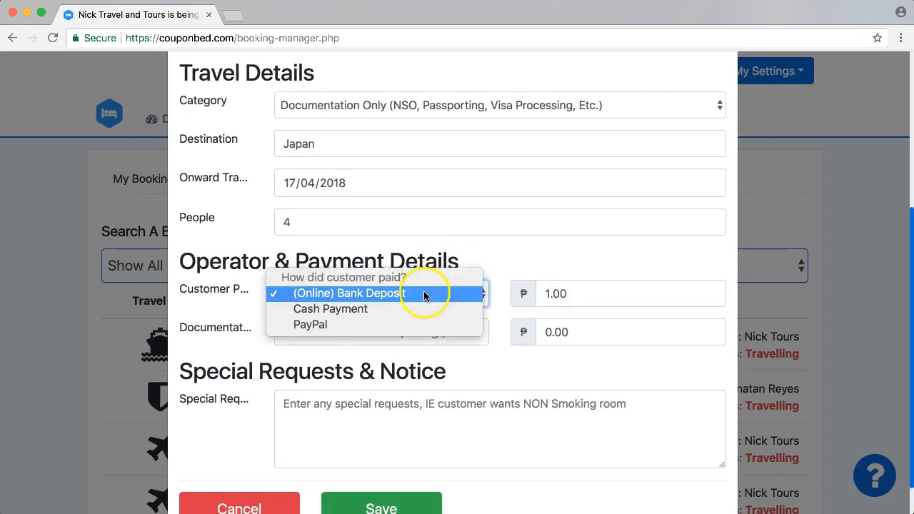
{"action": "left_click", "coordinate": [424, 293]}
{"action": "double_click", "coordinate": [557, 296]}
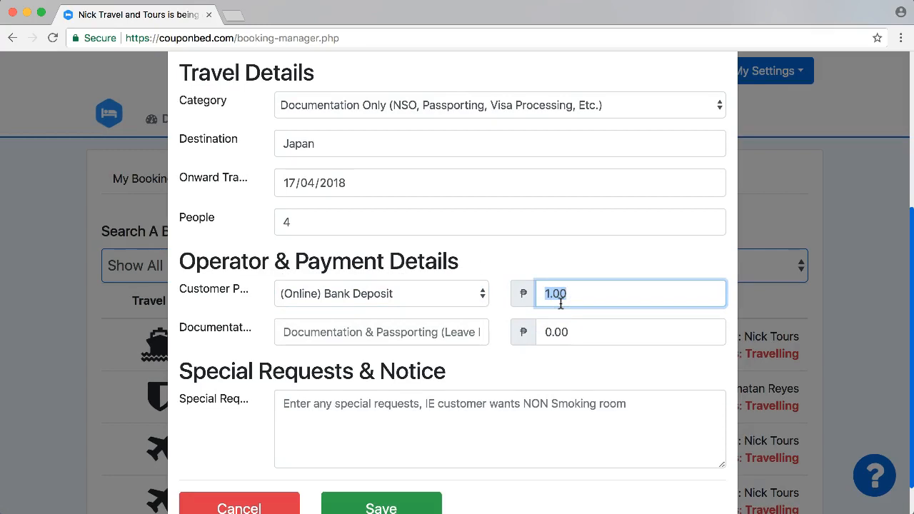
{"action": "type", "text": "4400"}
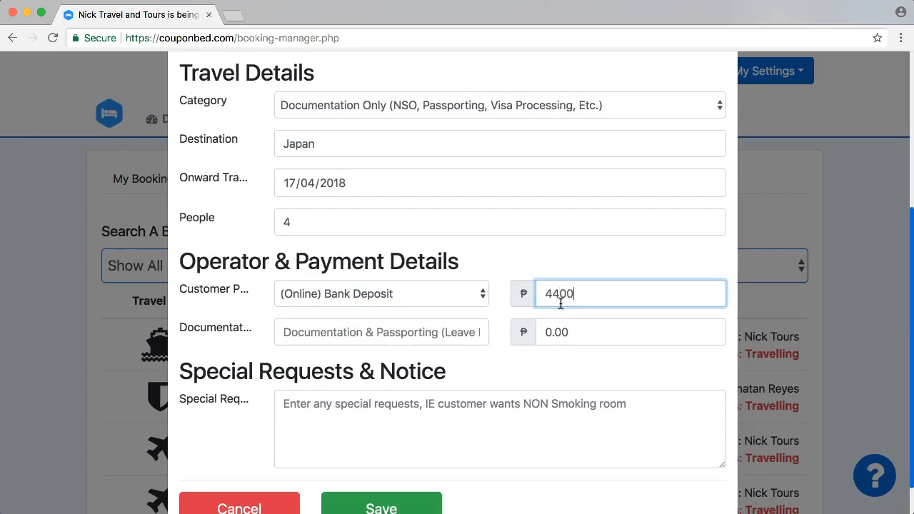
- Add documentation item Japan Visa Processing with a cost of 3800
{"action": "left_click", "coordinate": [342, 332]}
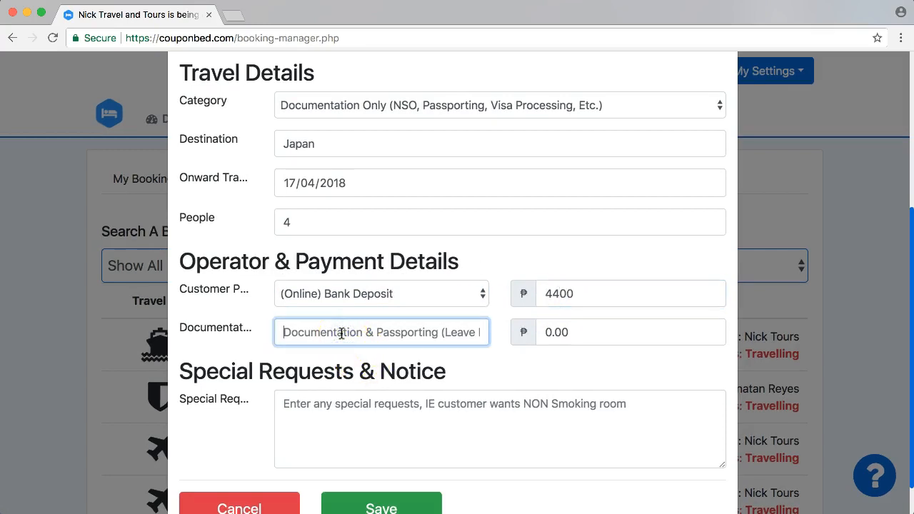
{"action": "type", "text": "Japan V"}
{"action": "key", "text": "BackSpace"}
{"action": "key", "text": "BackSpace"}
{"action": "key", "text": "BackSpace"}
{"action": "key", "text": "BackSpace"}
{"action": "type", "text": "an"}
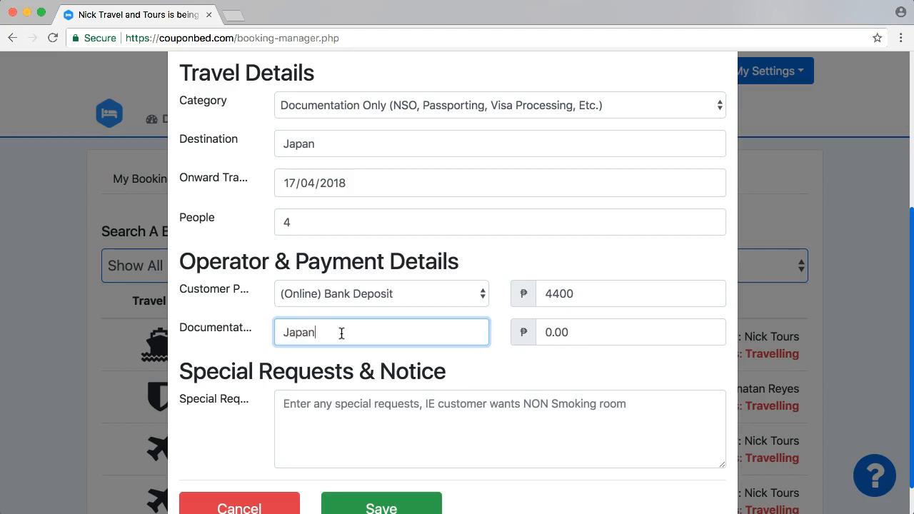
{"action": "type", "text": " Visa Processing"}
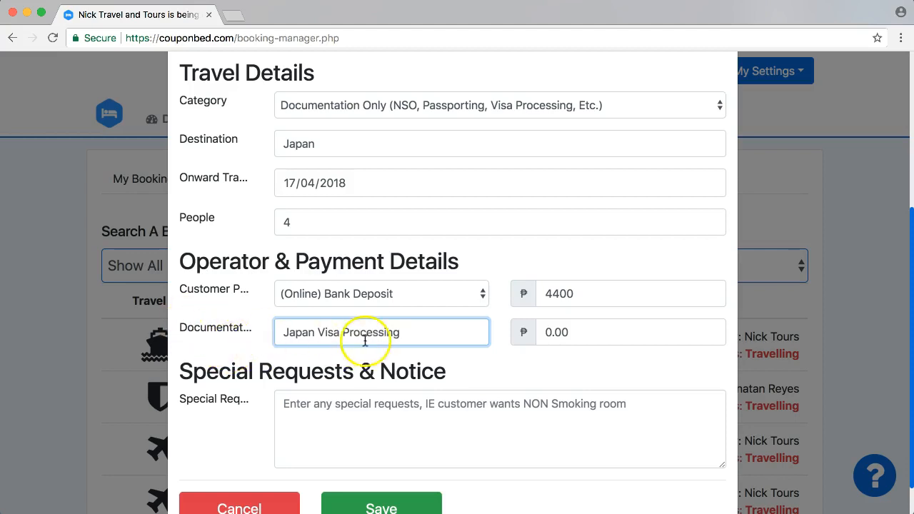
{"action": "left_click", "coordinate": [550, 335]}
{"action": "key", "text": "BackSpace"}
{"action": "key", "text": "BackSpace"}
{"action": "key", "text": "BackSpace"}
{"action": "key", "text": "BackSpace"}
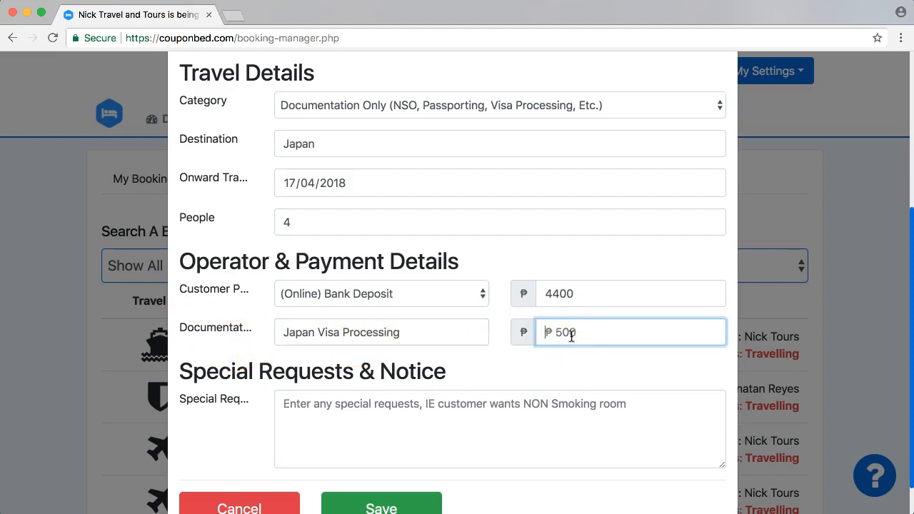
{"action": "type", "text": "3800"}
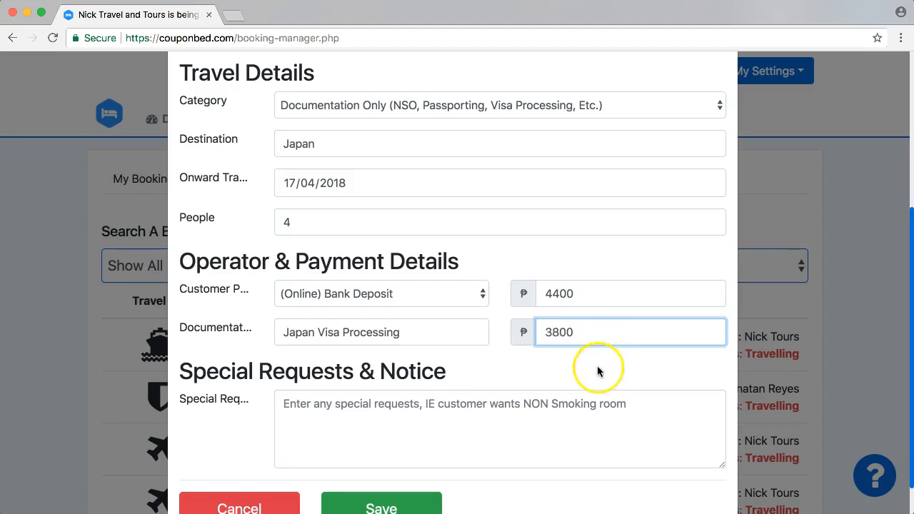
{"action": "left_click", "coordinate": [512, 400]}
- Add the special request 'Please call customer once the visa has been approved.' and save the booking
{"action": "left_click", "coordinate": [540, 379]}
{"action": "scroll", "coordinate": [541, 382], "scroll_direction": "down", "scroll_amount": 1}
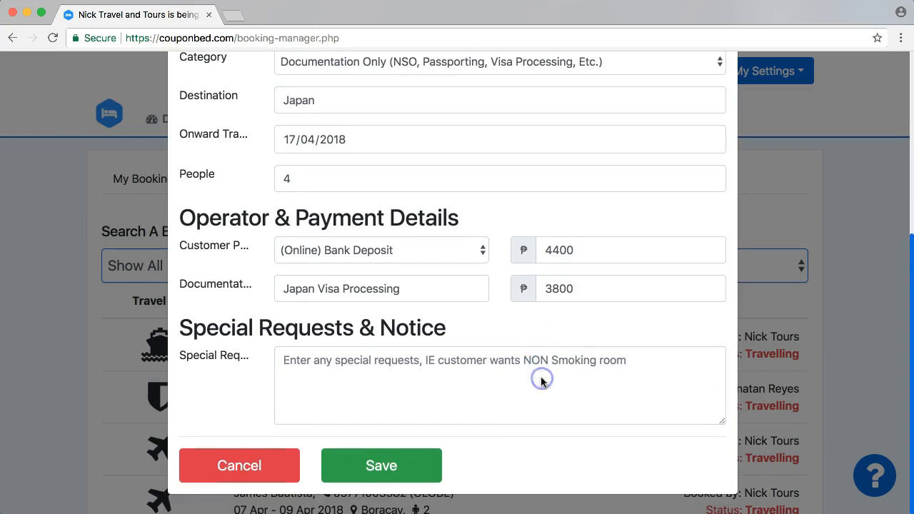
{"action": "left_click", "coordinate": [348, 367]}
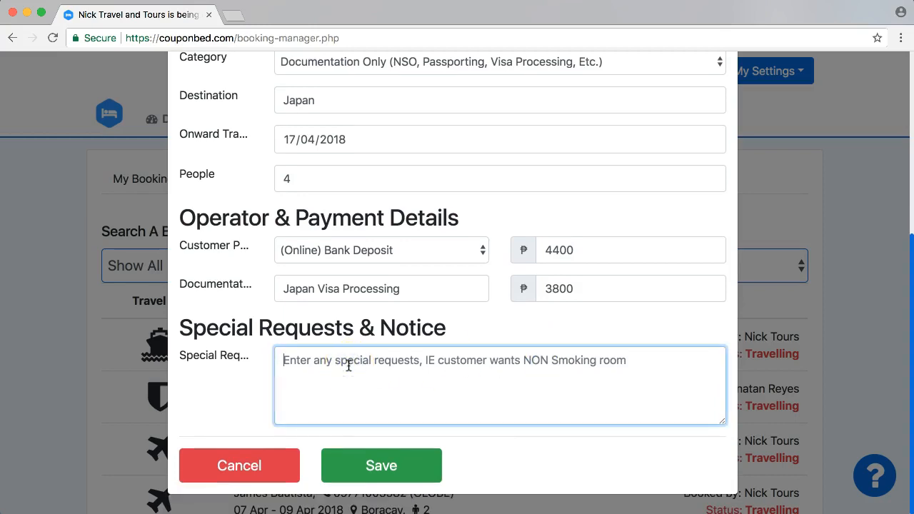
{"action": "type", "text": "Ple"}
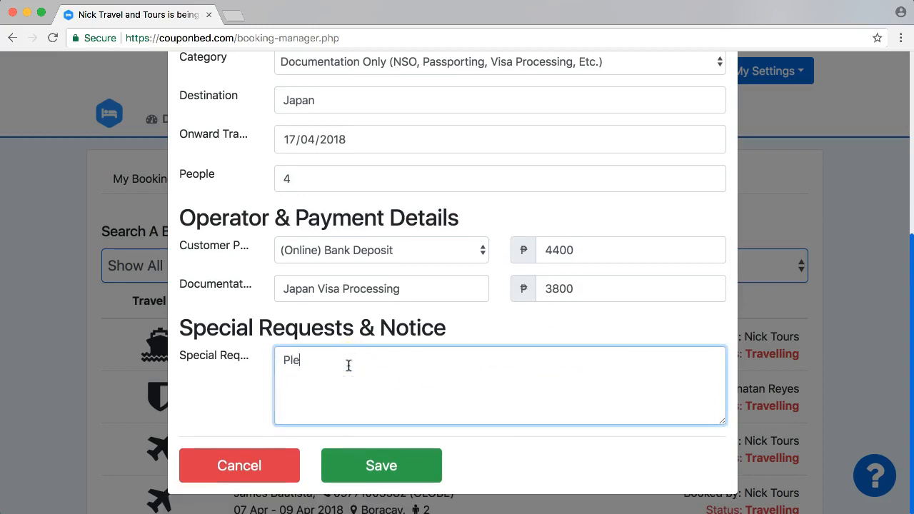
{"action": "type", "text": "ase call custom"}
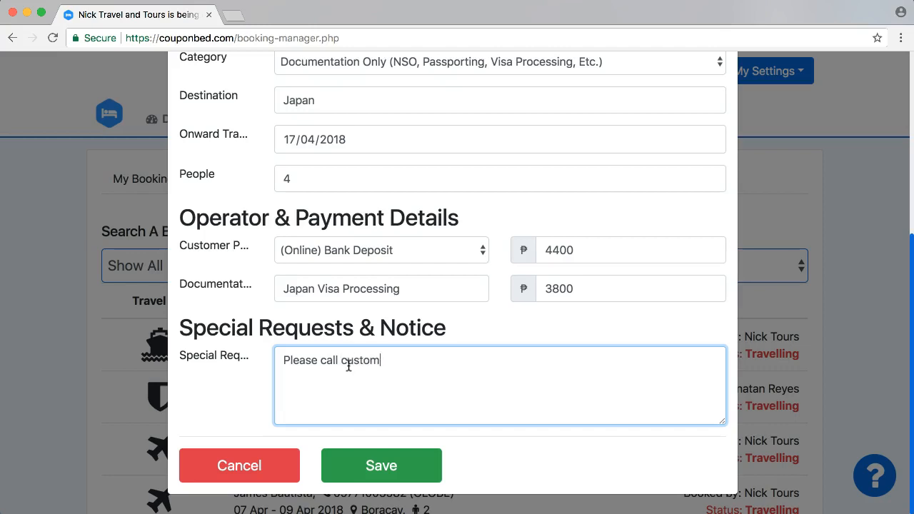
{"action": "type", "text": "er once the visa "}
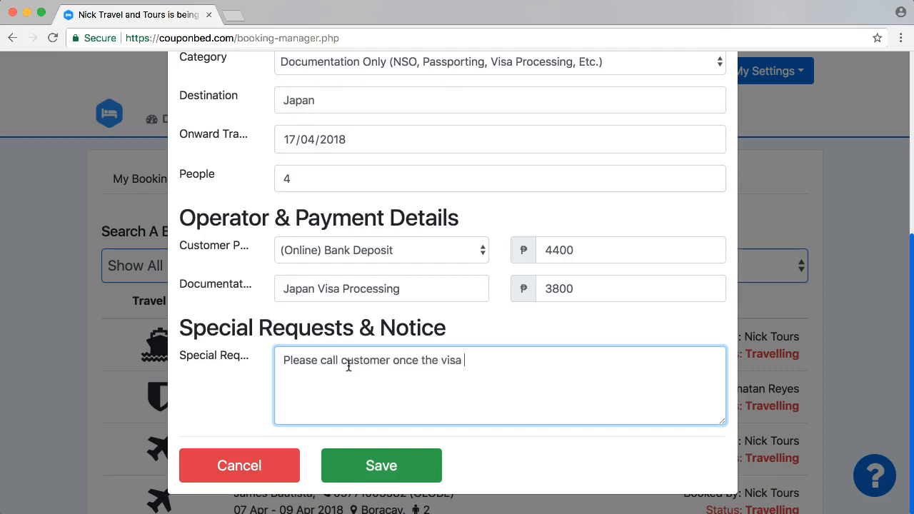
{"action": "type", "text": "has been approved."}
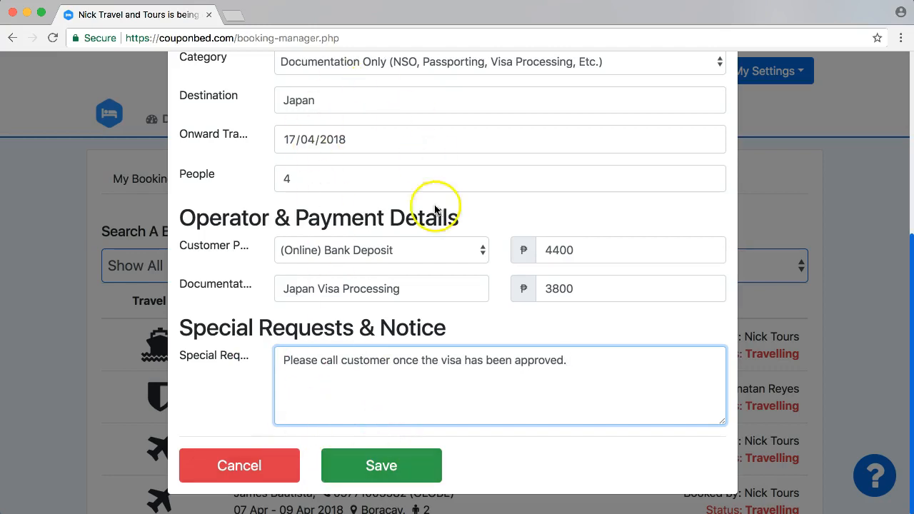
{"action": "left_click", "coordinate": [378, 466]}
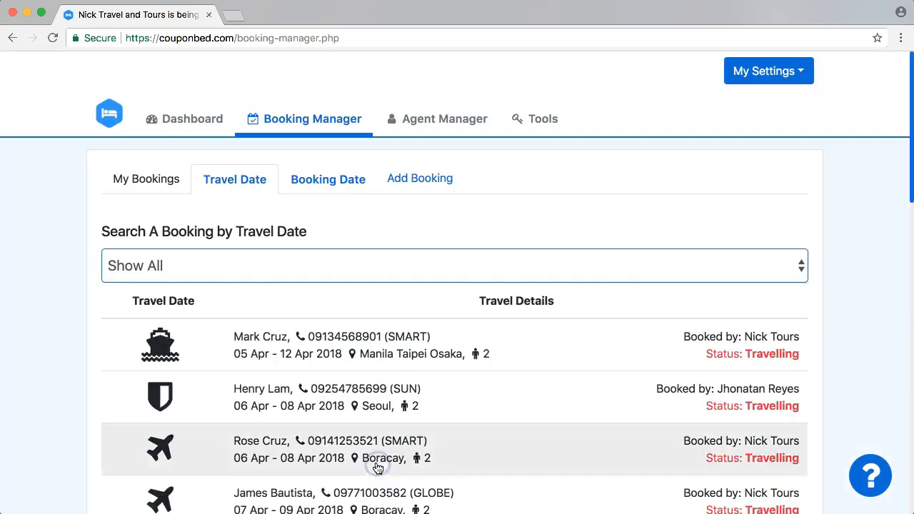
- Scroll the Travel Date list and open the 17 Apr Japan booking in a new tab
{"action": "left_click", "coordinate": [51, 266]}
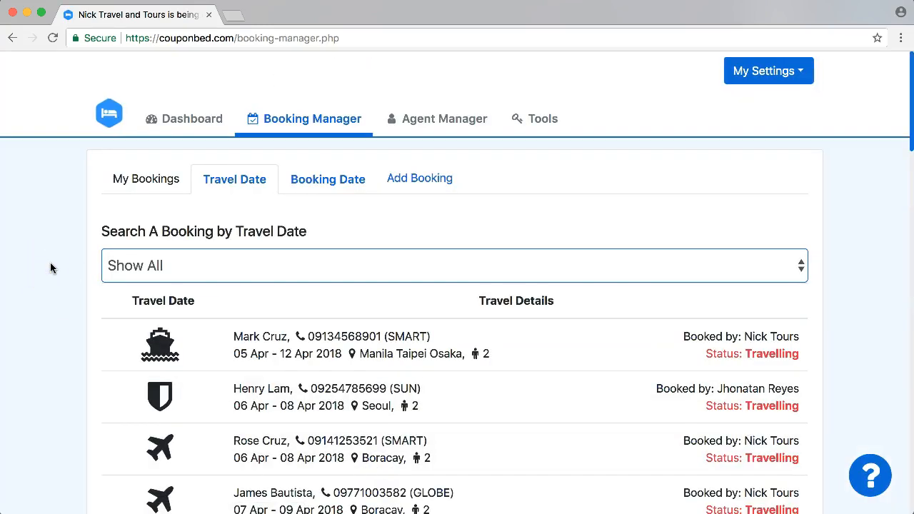
{"action": "scroll", "coordinate": [51, 289], "scroll_direction": "down", "scroll_amount": 5}
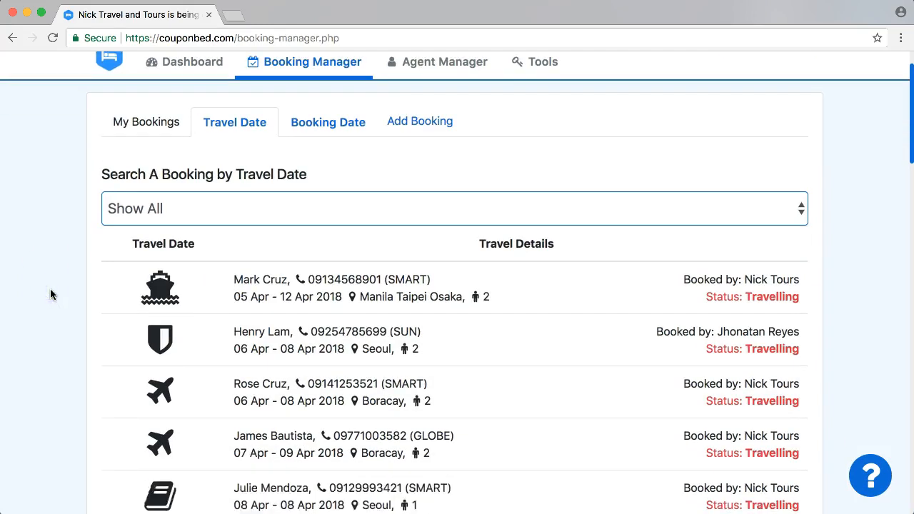
{"action": "scroll", "coordinate": [50, 294], "scroll_direction": "down", "scroll_amount": 5}
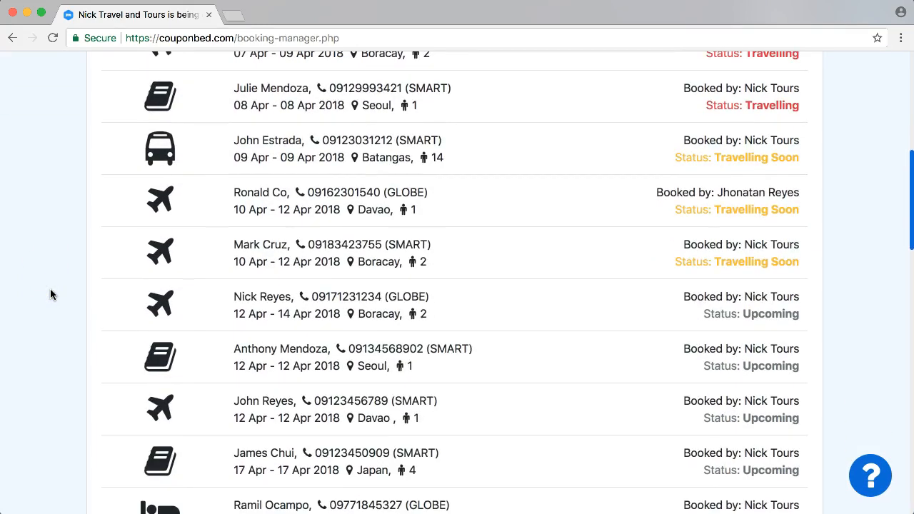
{"action": "scroll", "coordinate": [50, 295], "scroll_direction": "down", "scroll_amount": 3}
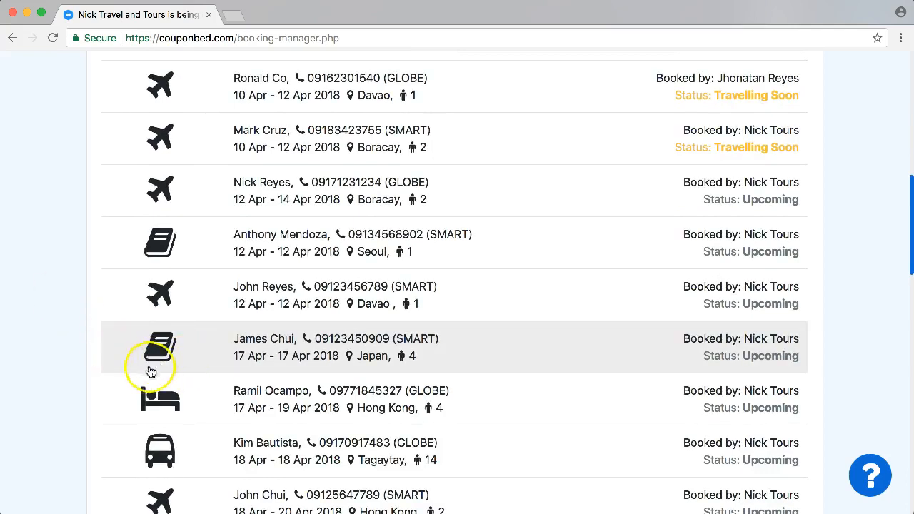
{"action": "scroll", "coordinate": [58, 364], "scroll_direction": "down", "scroll_amount": 1}
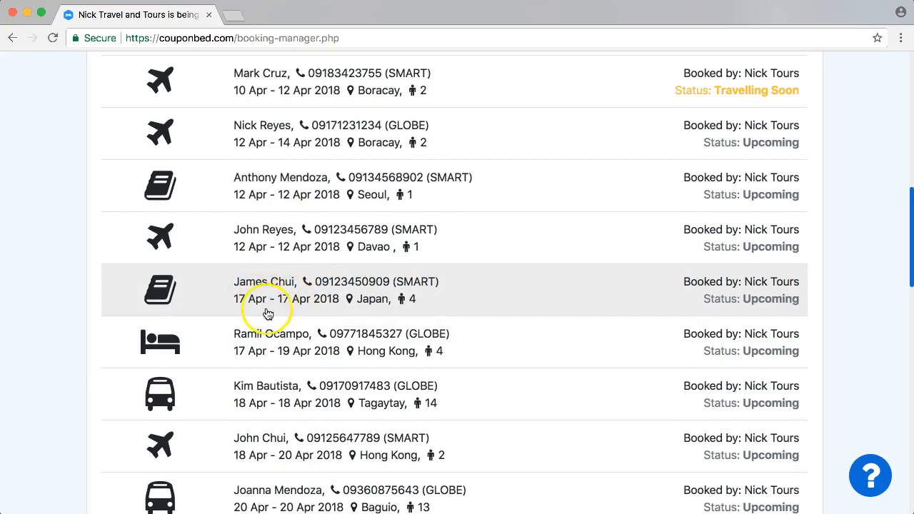
{"action": "left_click", "coordinate": [324, 284]}
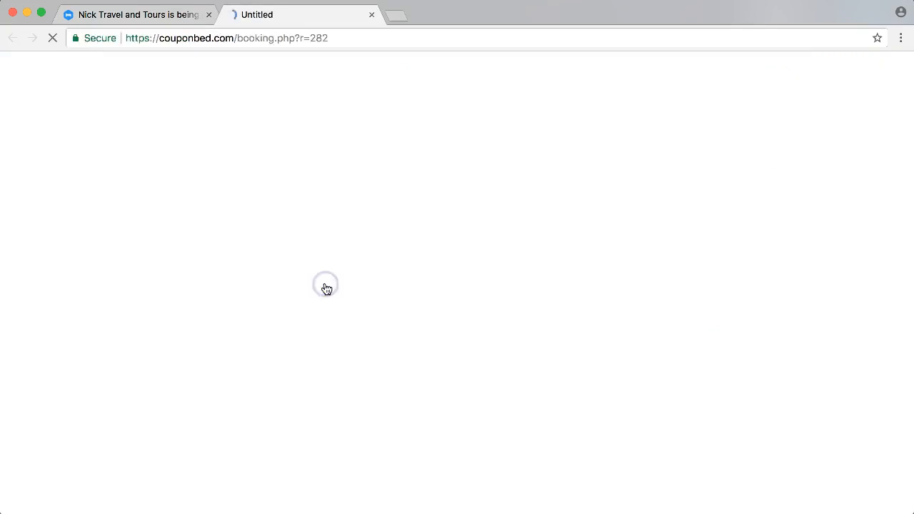
- Scroll through the saved booking's Contact, Travel and Booking Details, checking the special request note
{"action": "left_click", "coordinate": [67, 299]}
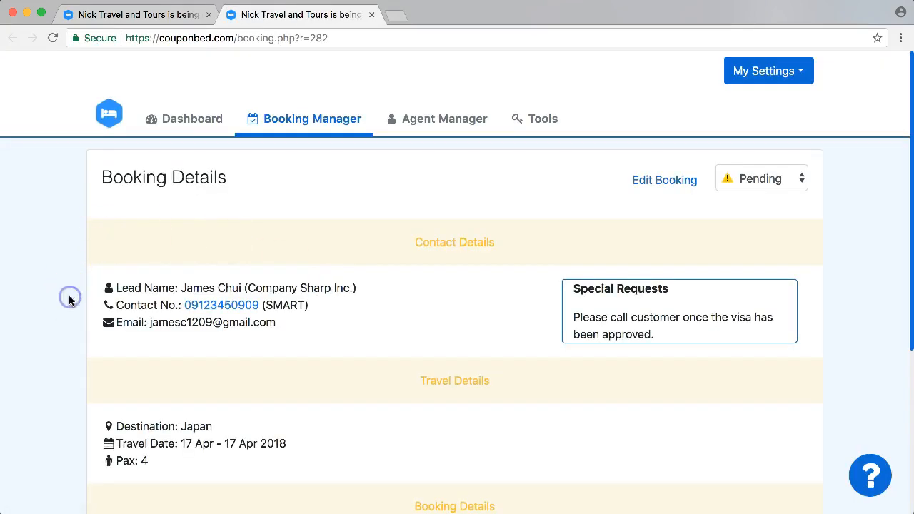
{"action": "scroll", "coordinate": [69, 300], "scroll_direction": "down", "scroll_amount": 3}
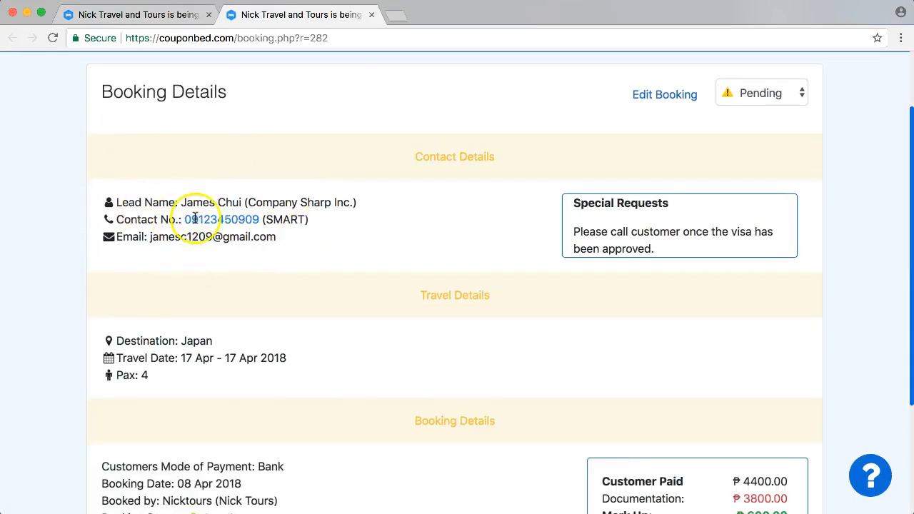
{"action": "left_click_drag", "start_coordinate": [575, 232], "coordinate": [664, 242]}
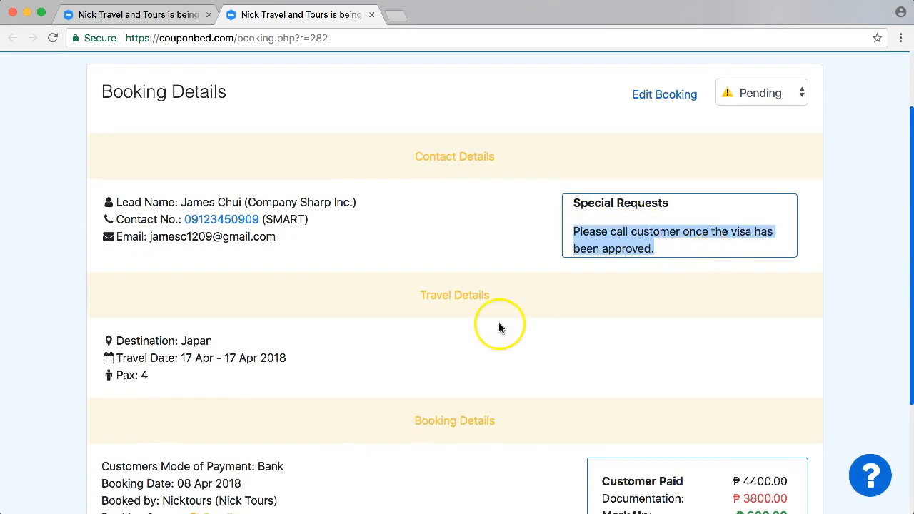
{"action": "left_click", "coordinate": [51, 298]}
{"action": "scroll", "coordinate": [50, 303], "scroll_direction": "down", "scroll_amount": 3}
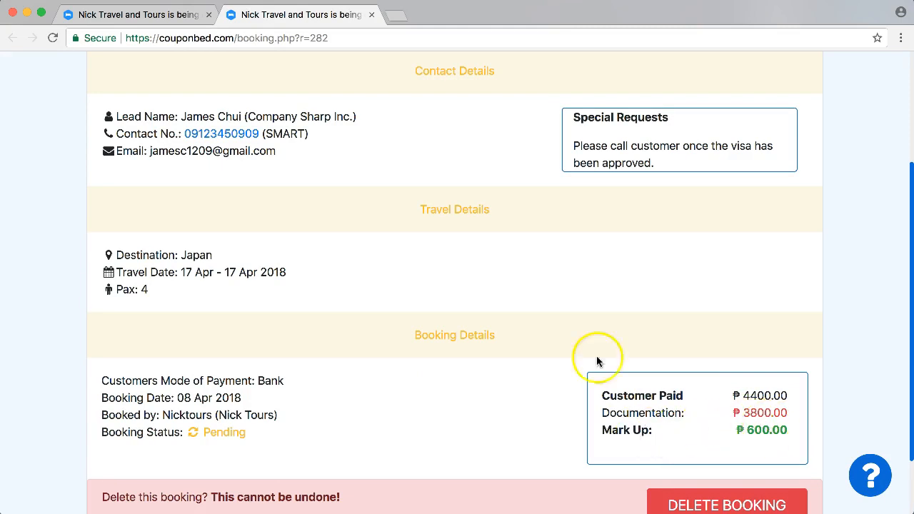
{"action": "scroll", "coordinate": [71, 336], "scroll_direction": "down", "scroll_amount": 2}
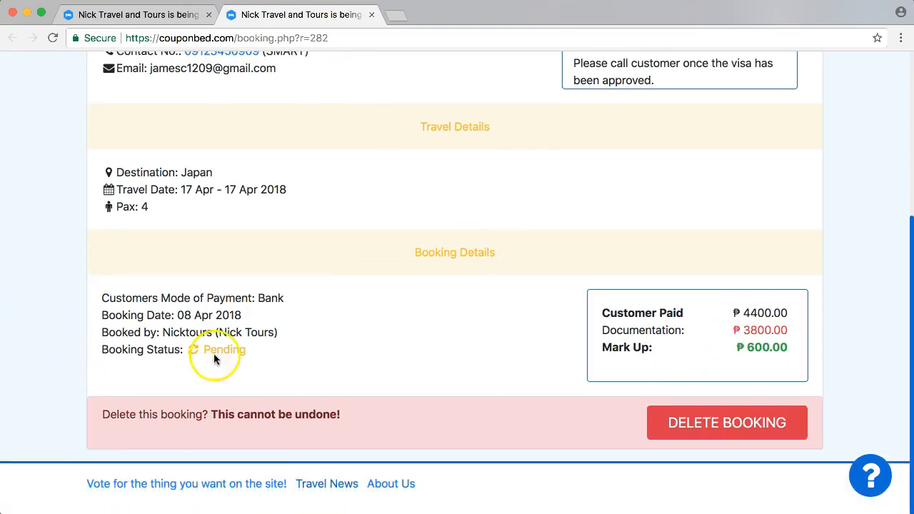
{"action": "scroll", "coordinate": [163, 303], "scroll_direction": "up", "scroll_amount": 2}
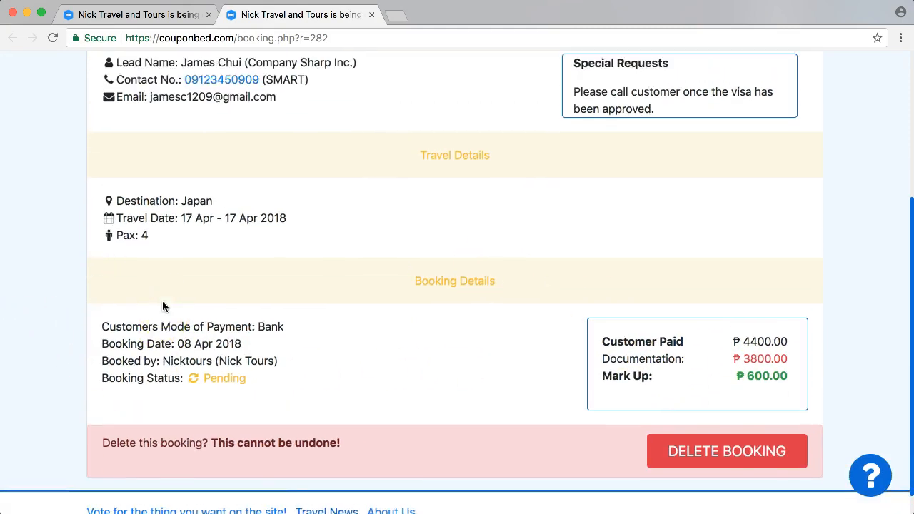
{"action": "scroll", "coordinate": [162, 307], "scroll_direction": "up", "scroll_amount": 3}
{"action": "scroll", "coordinate": [162, 306], "scroll_direction": "up", "scroll_amount": 3}
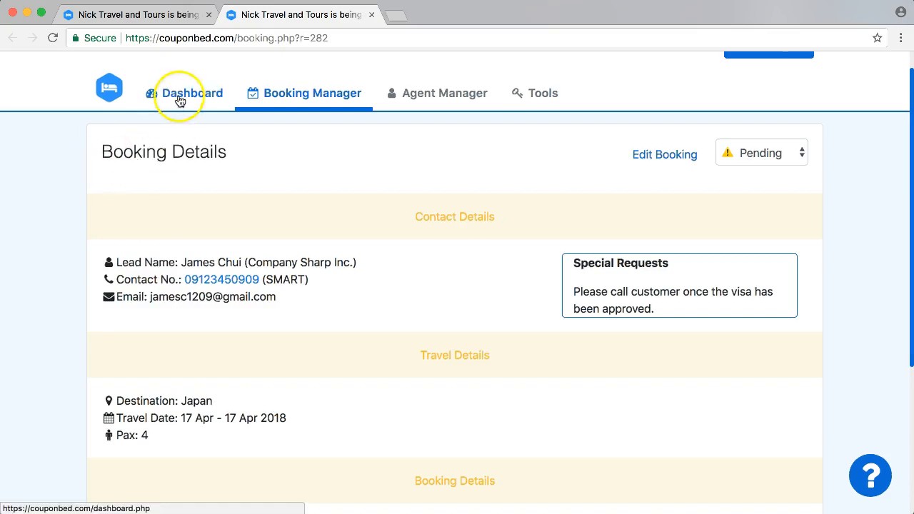
- Strip the address path to load the couponbed.com homepage, then choose Sign Up Now
{"action": "left_click_drag", "start_coordinate": [241, 40], "coordinate": [433, 35]}
{"action": "key", "text": "BackSpace"}
{"action": "key", "text": "Return"}
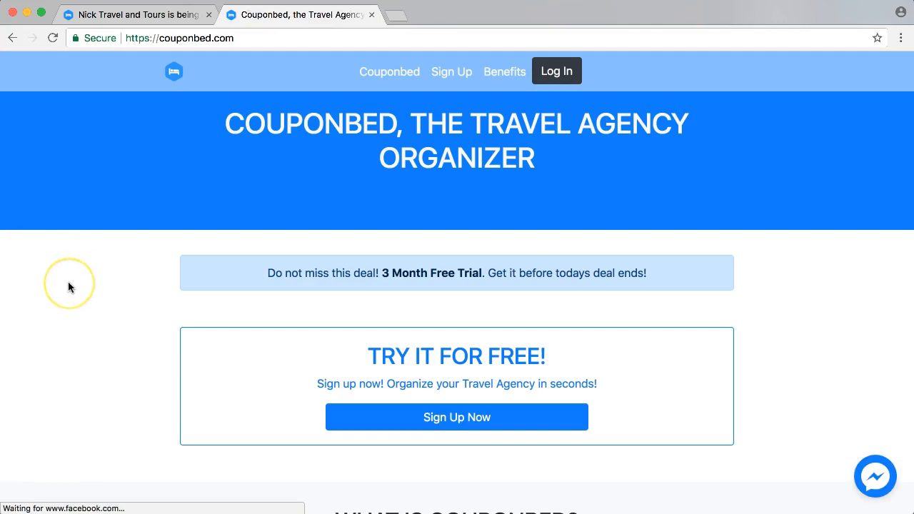
{"action": "left_click", "coordinate": [477, 416]}
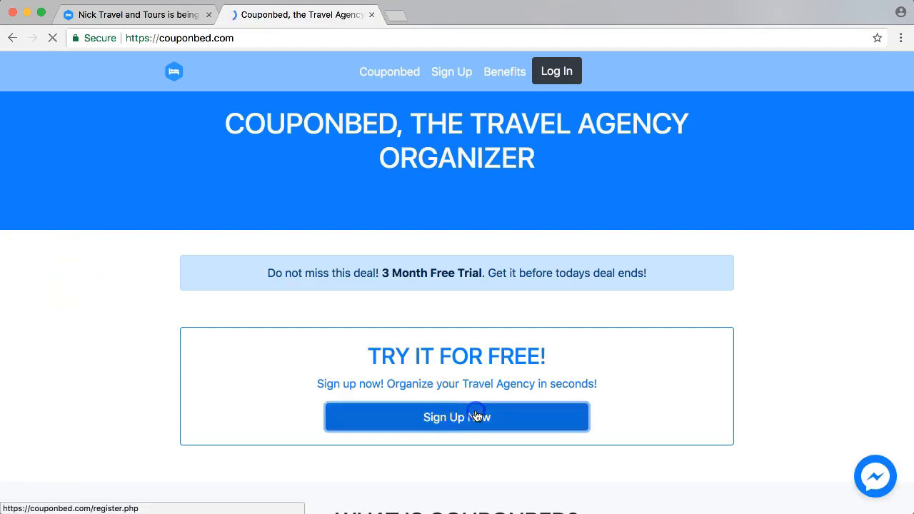